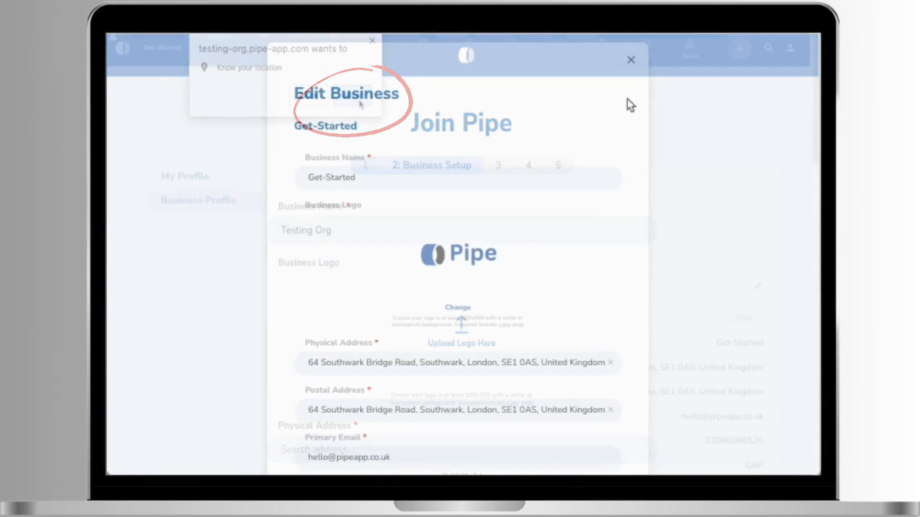
Step: Scroll through the Edit Business form's address, contact, hours and VAT fields down to Bank Details
{"action": "scroll", "coordinate": [627, 99], "scroll_direction": "down", "scroll_amount": 3}
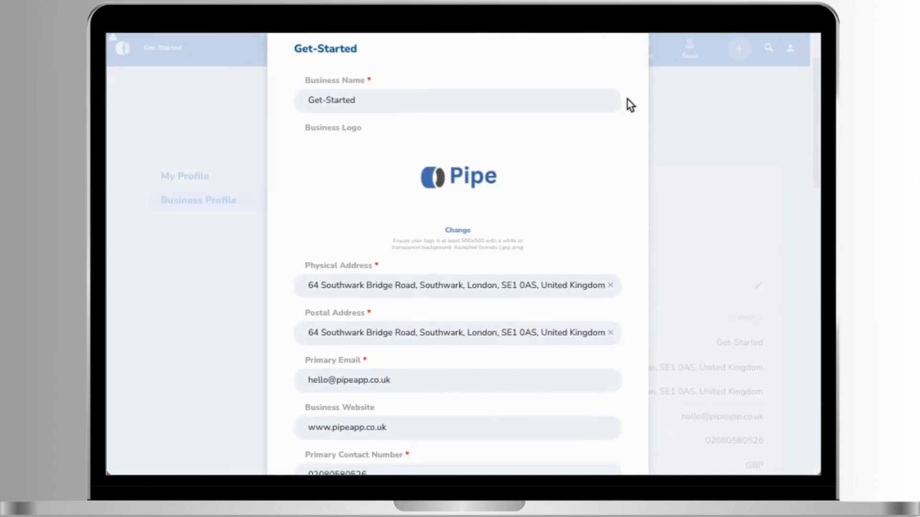
{"action": "scroll", "coordinate": [628, 99], "scroll_direction": "down", "scroll_amount": 3}
{"action": "scroll", "coordinate": [627, 99], "scroll_direction": "down", "scroll_amount": 3}
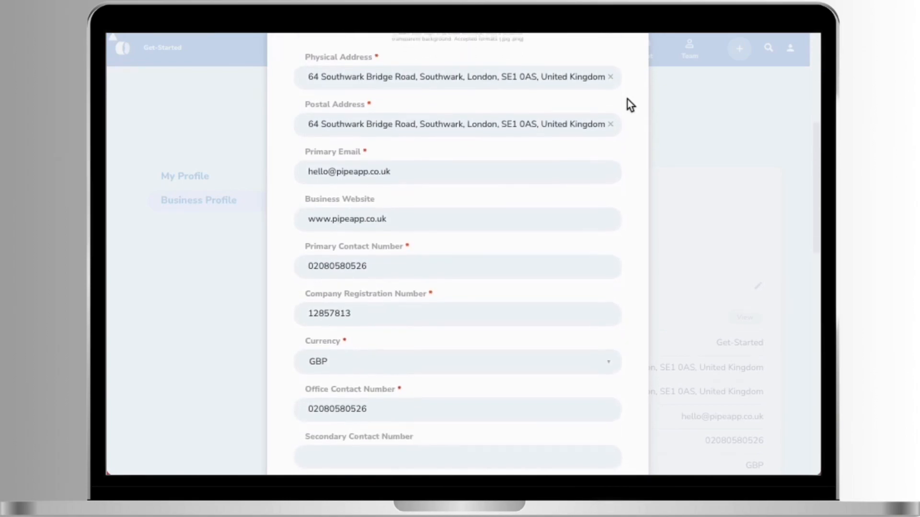
{"action": "scroll", "coordinate": [627, 99], "scroll_direction": "down", "scroll_amount": 3}
{"action": "scroll", "coordinate": [627, 100], "scroll_direction": "down", "scroll_amount": 3}
{"action": "scroll", "coordinate": [627, 99], "scroll_direction": "down", "scroll_amount": 3}
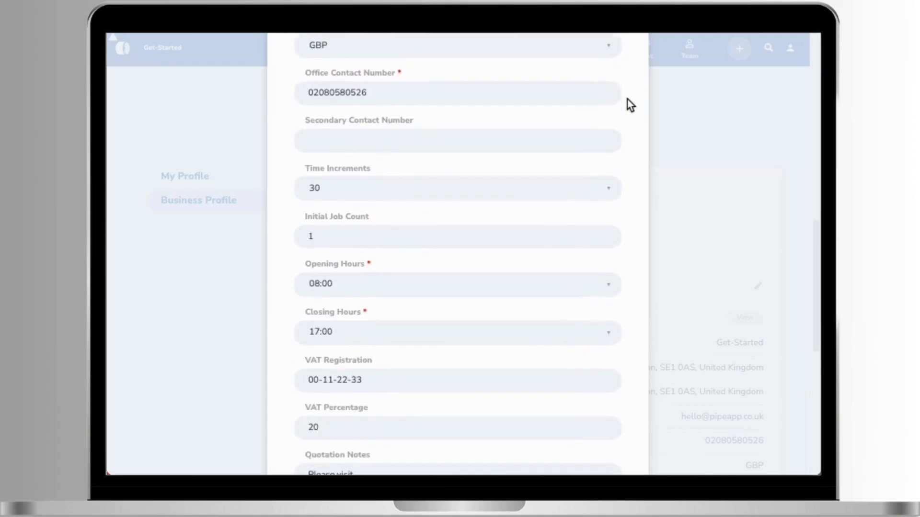
{"action": "scroll", "coordinate": [627, 100], "scroll_direction": "down", "scroll_amount": 8}
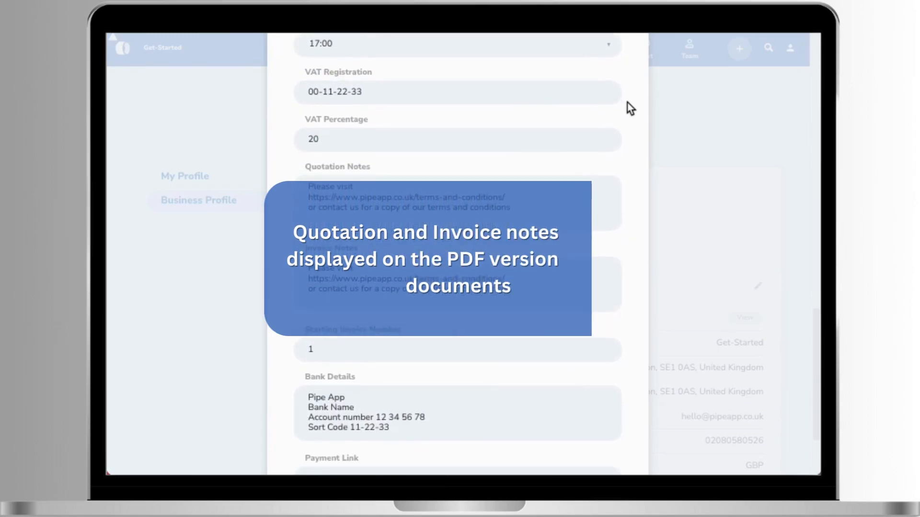
{"action": "scroll", "coordinate": [630, 108], "scroll_direction": "down", "scroll_amount": 3}
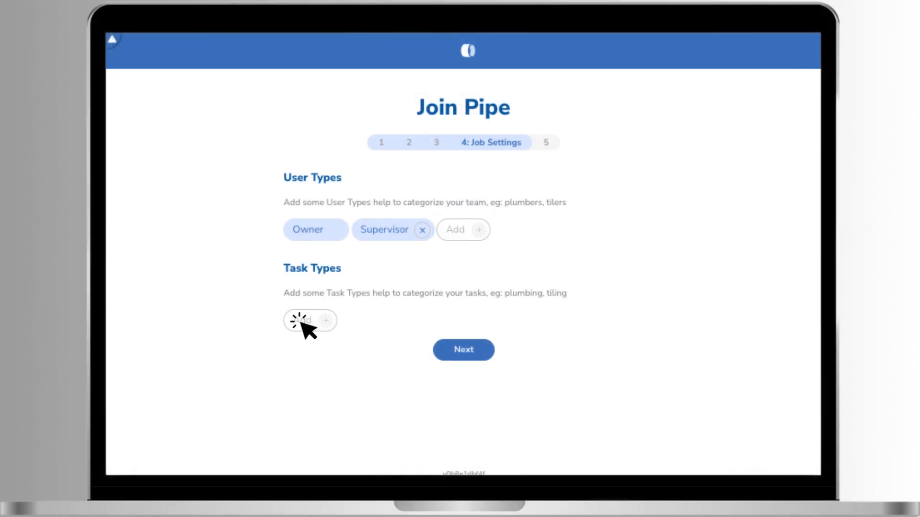
Step: Add a new task type named Inspection
{"action": "left_click", "coordinate": [299, 320]}
{"action": "type", "text": "Inspection"}
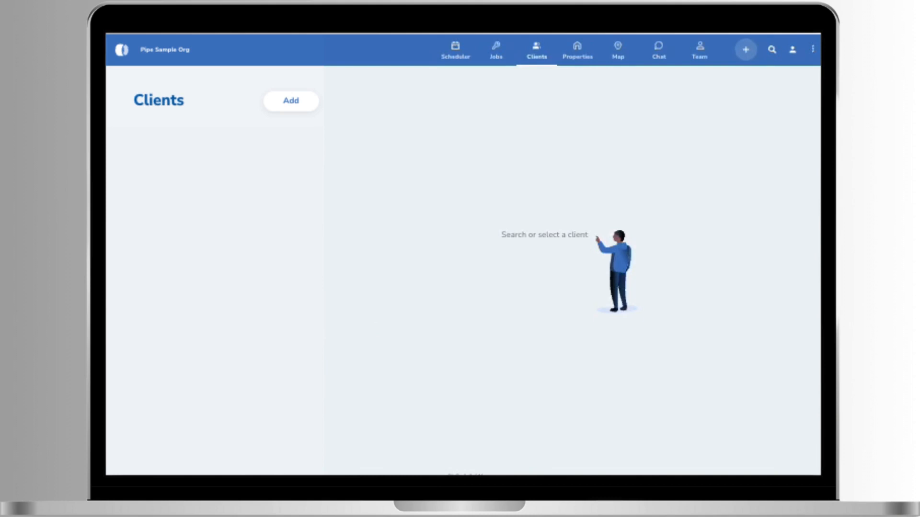
Step: Create a new client titled Mr with first name, last name and contact number, and save
{"action": "left_click", "coordinate": [434, 220]}
{"action": "left_click", "coordinate": [376, 243]}
{"action": "left_click", "coordinate": [392, 268]}
{"action": "type", "text": "Gregg"}
{"action": "key", "text": "Tab"}
{"action": "key", "text": "Tab"}
{"action": "type", "text": "client@pipeapp"}
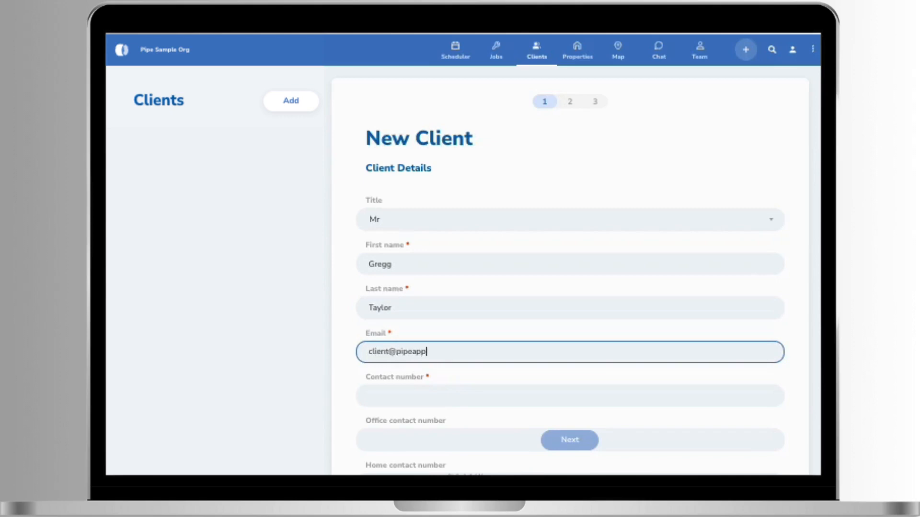
{"action": "key", "text": "Tab"}
{"action": "type", "text": "0"}
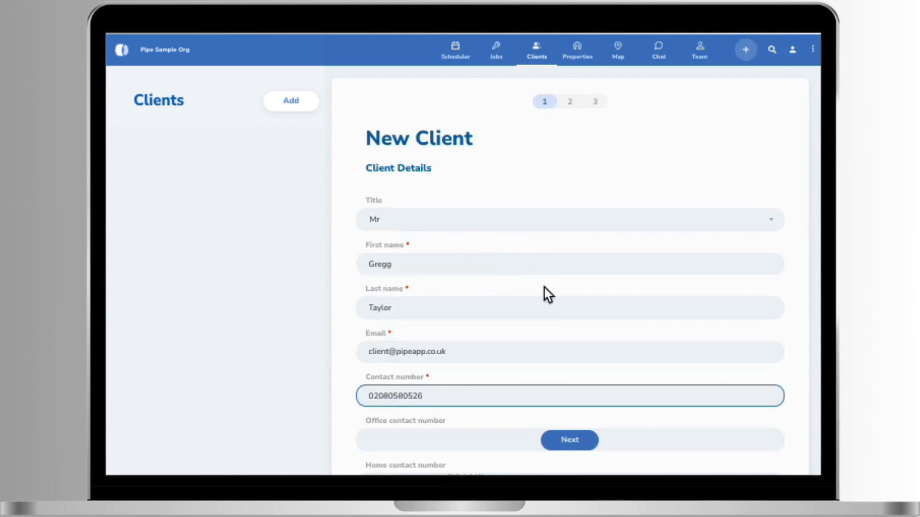
{"action": "scroll", "coordinate": [544, 288], "scroll_direction": "down", "scroll_amount": 5}
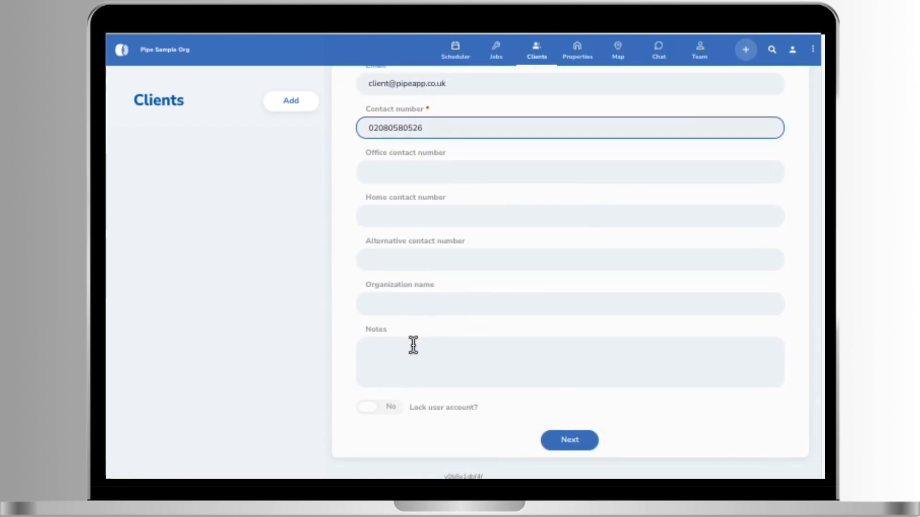
{"action": "left_click", "coordinate": [579, 441]}
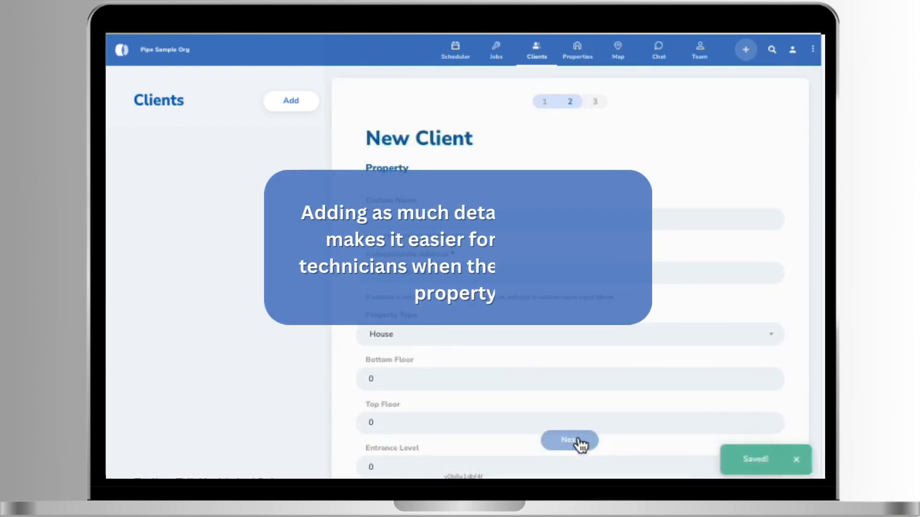
Step: Name the property 'Home', pick the suggested address, and make it an Industrial Unit
{"action": "left_click", "coordinate": [412, 224]}
{"action": "type", "text": "Home"}
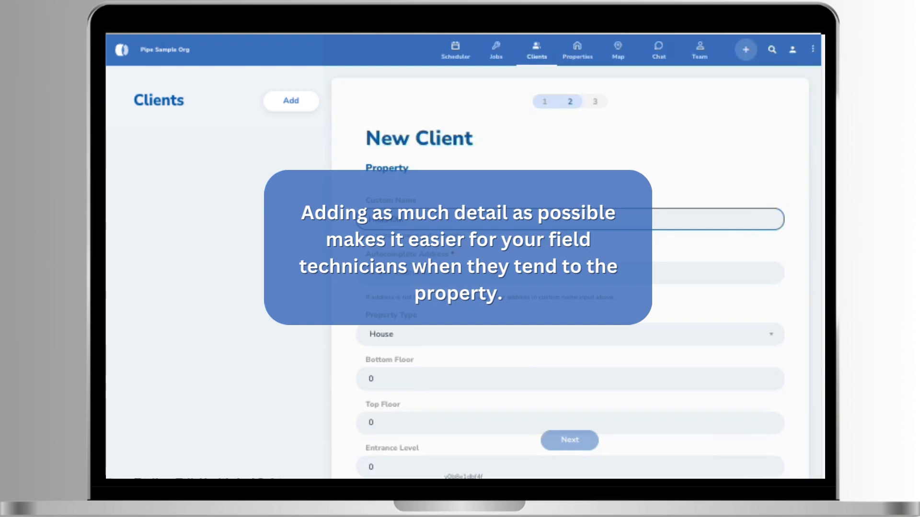
{"action": "left_click", "coordinate": [439, 274]}
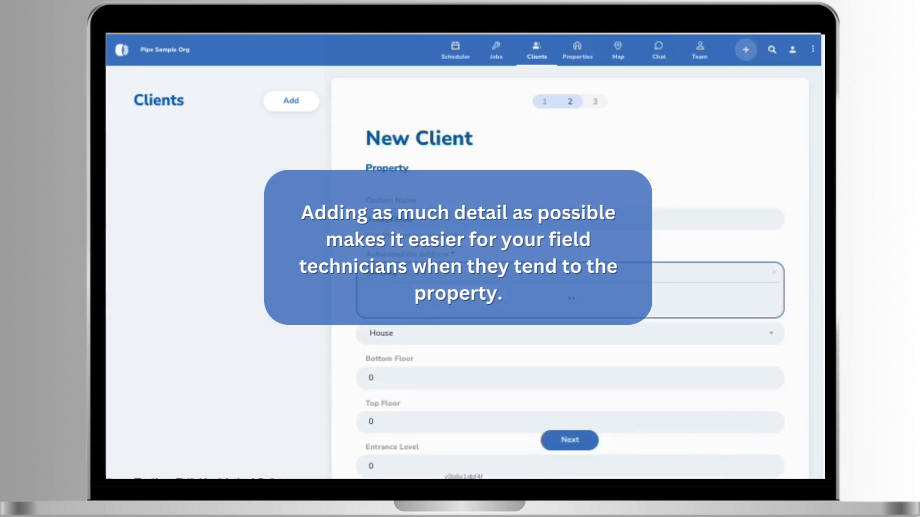
{"action": "left_click", "coordinate": [408, 304]}
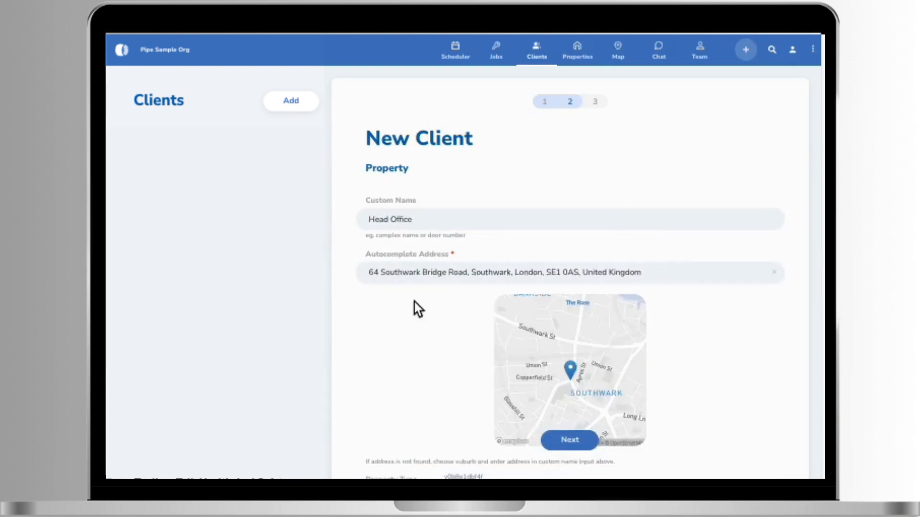
{"action": "scroll", "coordinate": [415, 303], "scroll_direction": "down", "scroll_amount": 5}
{"action": "left_click", "coordinate": [407, 266]}
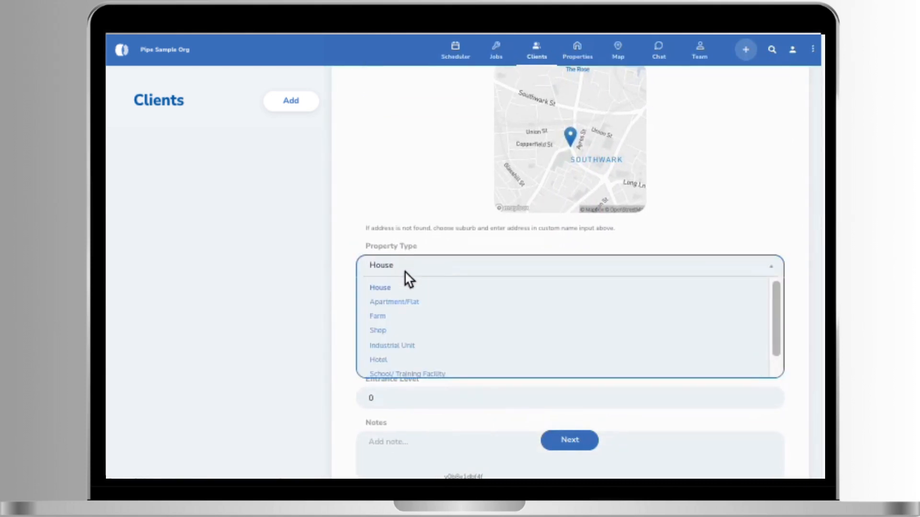
{"action": "left_click", "coordinate": [407, 346]}
Step: Set floors -2 to 3 and add the note 'Call 20 mins before arrival.'
{"action": "scroll", "coordinate": [408, 288], "scroll_direction": "down", "scroll_amount": 2}
{"action": "left_click", "coordinate": [407, 248]}
{"action": "key", "text": "BackSpace"}
{"action": "type", "text": "-2"}
{"action": "left_click", "coordinate": [418, 286]}
{"action": "key", "text": "BackSpace"}
{"action": "type", "text": "2"}
{"action": "left_click", "coordinate": [403, 376]}
{"action": "type", "text": "Call 20 mins before arrival."}
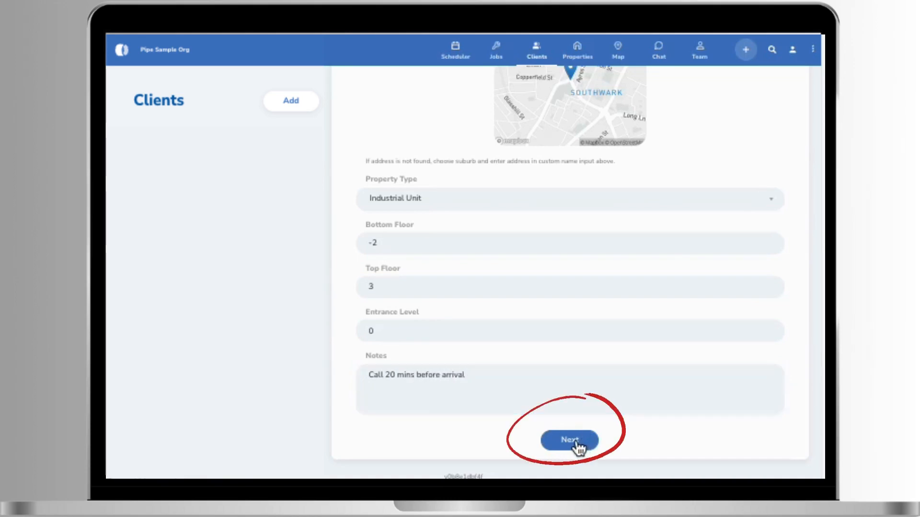
Step: Move on to billing and enable billing details different from the client's
{"action": "left_click", "coordinate": [570, 440]}
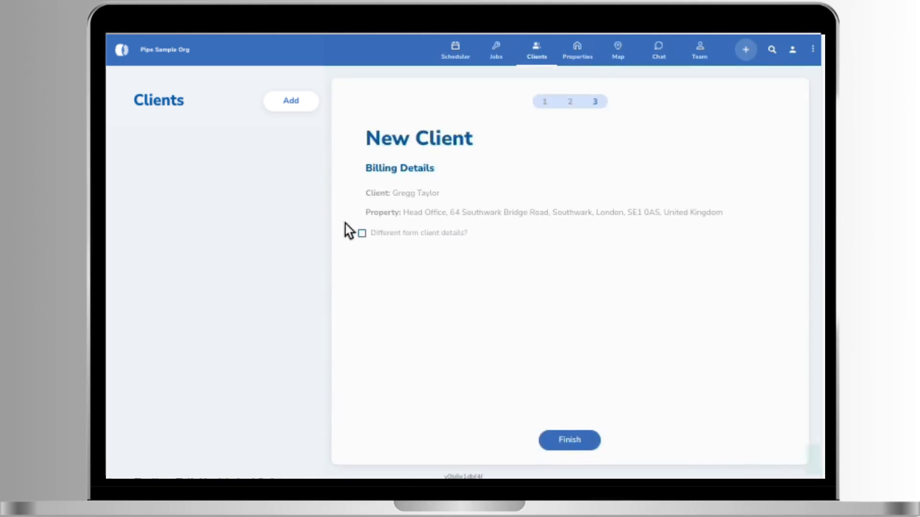
{"action": "left_click", "coordinate": [362, 234]}
{"action": "scroll", "coordinate": [549, 243], "scroll_direction": "down", "scroll_amount": 7}
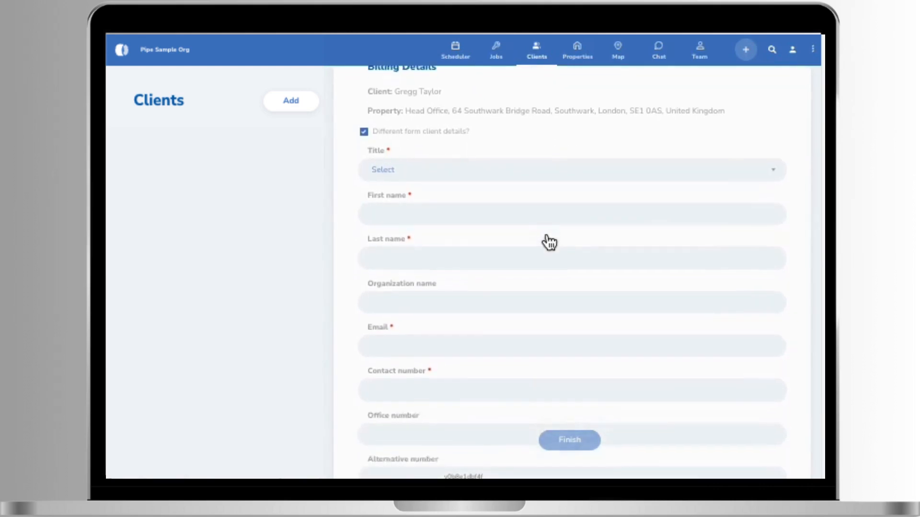
{"action": "scroll", "coordinate": [550, 243], "scroll_direction": "up", "scroll_amount": 8}
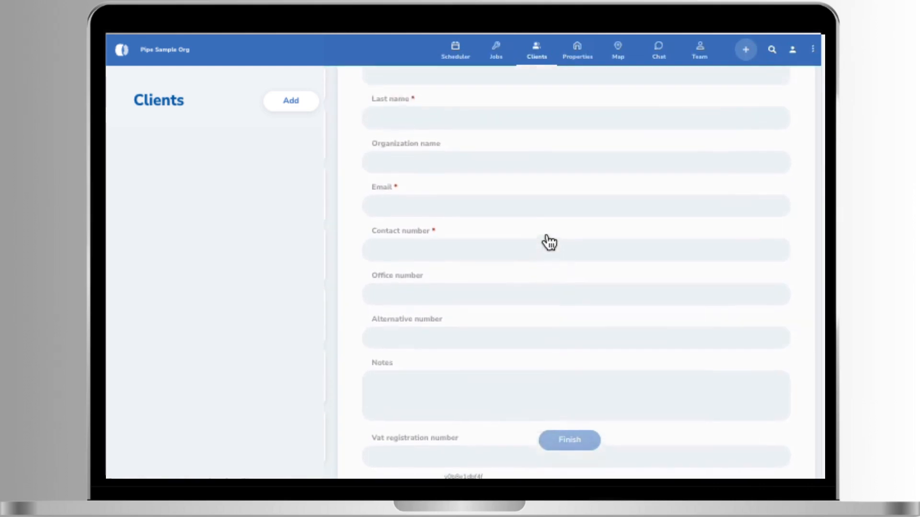
{"action": "left_click", "coordinate": [363, 227]}
{"action": "left_click", "coordinate": [363, 227]}
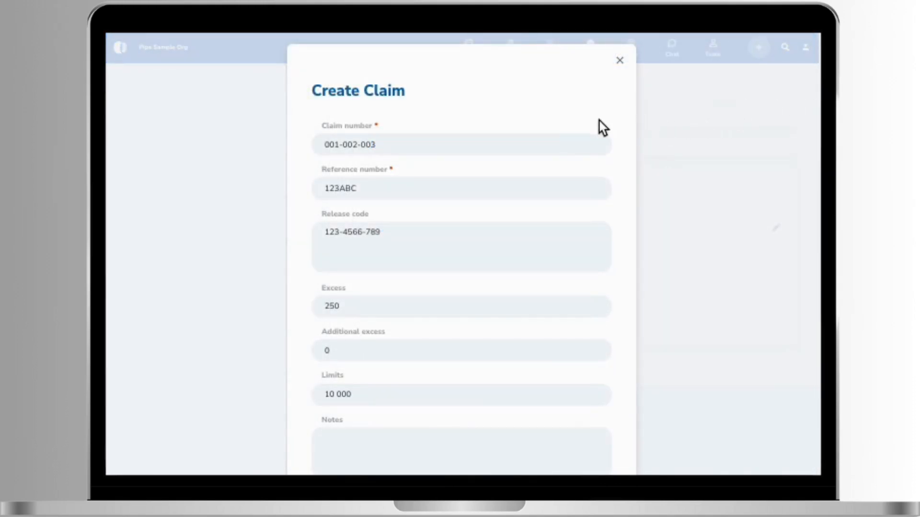
Step: Scroll down the claim form toward the Claim Handler fields
{"action": "scroll", "coordinate": [567, 118], "scroll_direction": "down", "scroll_amount": 4}
{"action": "scroll", "coordinate": [567, 117], "scroll_direction": "down", "scroll_amount": 2}
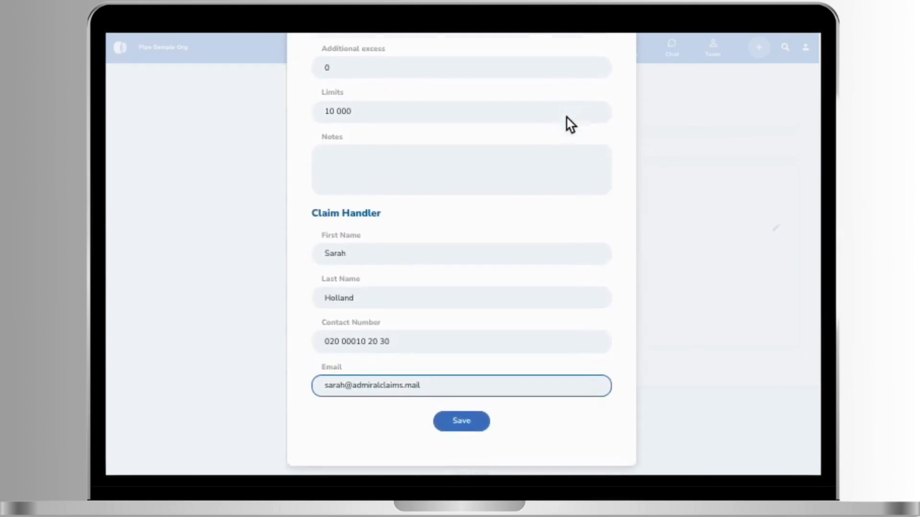